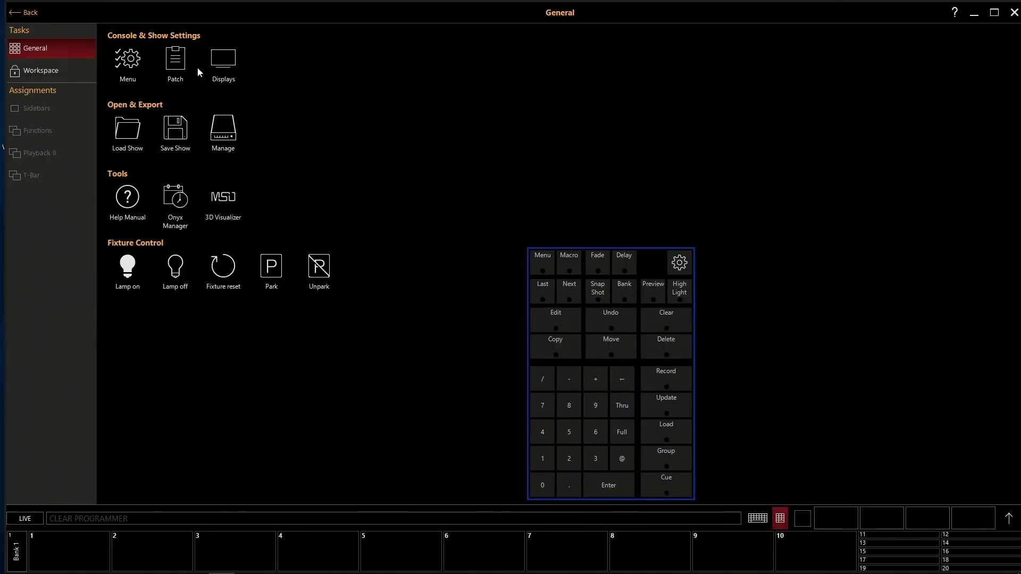
Step: Review the patch of eight LED PAR fixtures, then return to the main screen with the command keypad showing
{"action": "left_click", "coordinate": [173, 60]}
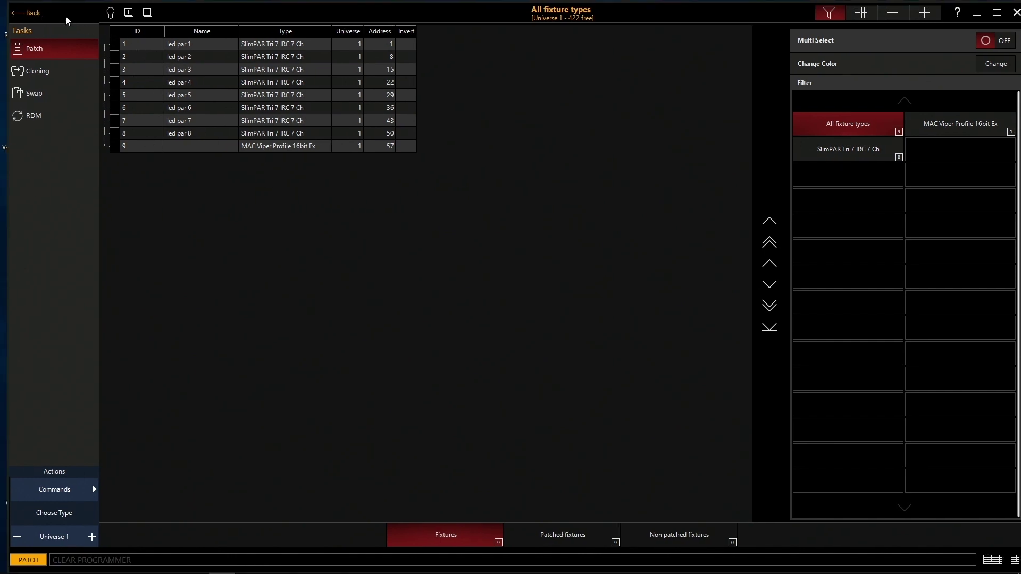
{"action": "left_click", "coordinate": [32, 12]}
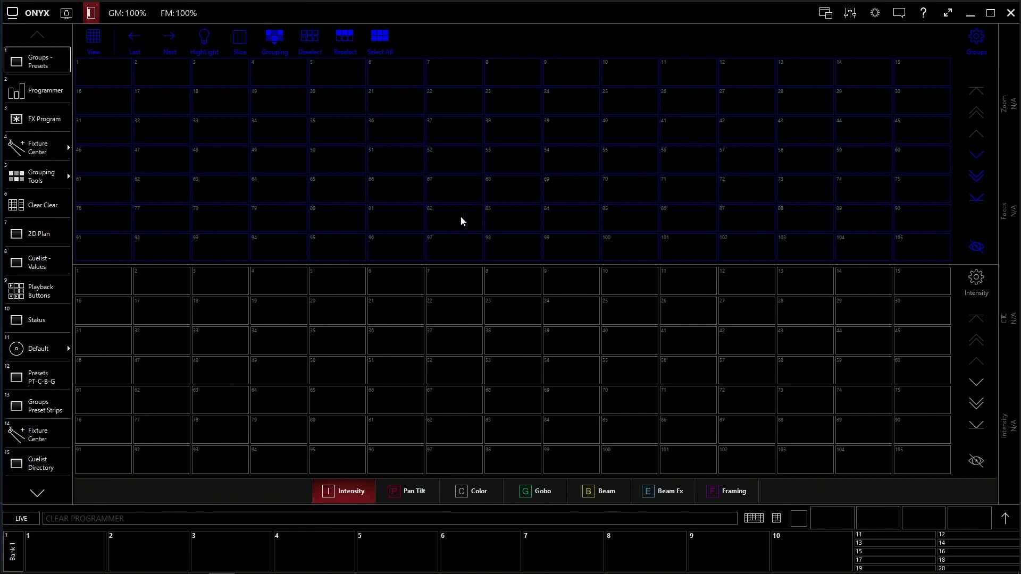
{"action": "left_click", "coordinate": [776, 519]}
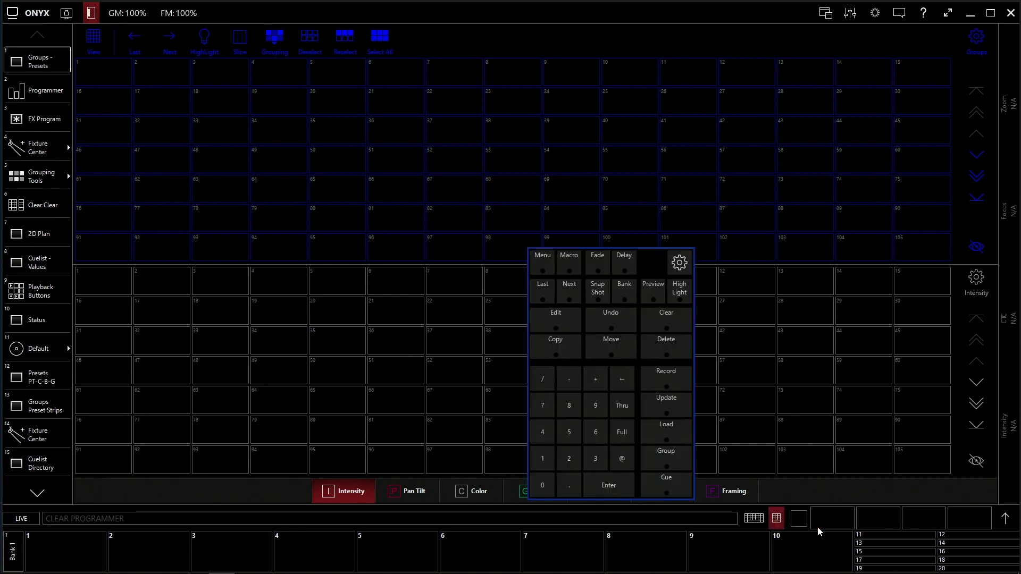
Step: Select fixtures 1 Thru 8 on the keypad and start a Record command for them
{"action": "left_click", "coordinate": [1006, 521]}
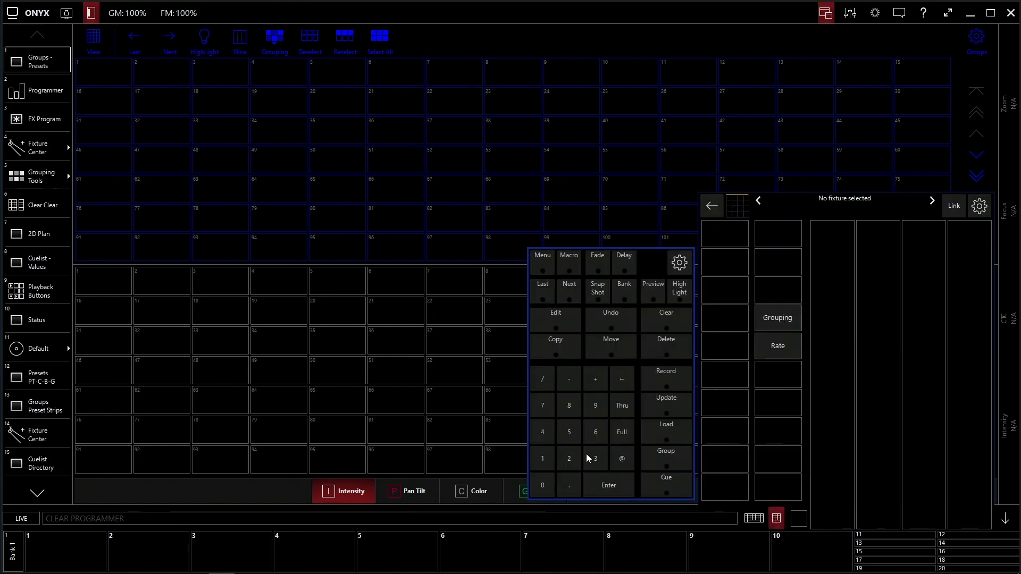
{"action": "left_click", "coordinate": [549, 462]}
{"action": "left_click", "coordinate": [614, 412]}
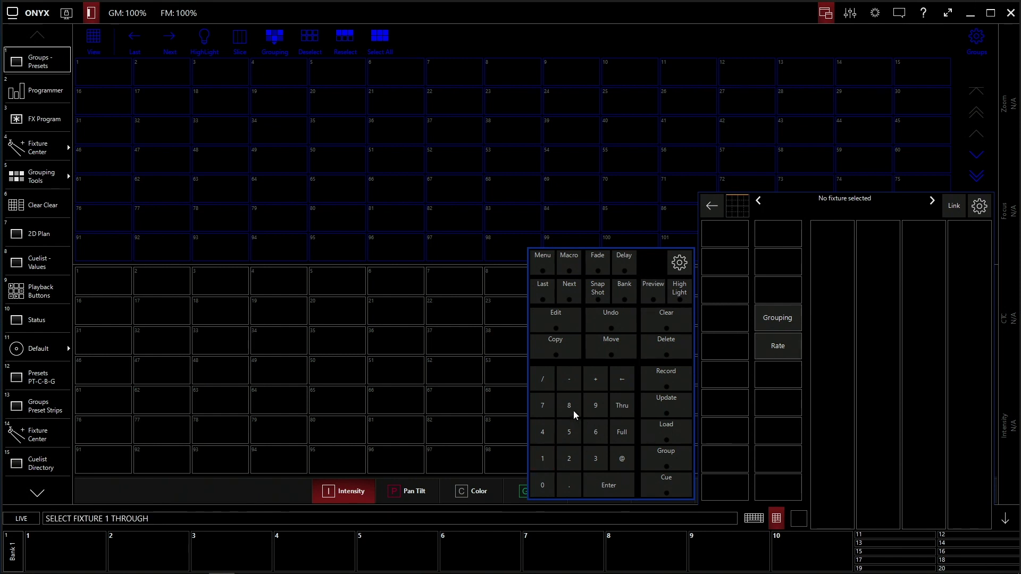
{"action": "left_click", "coordinate": [614, 485]}
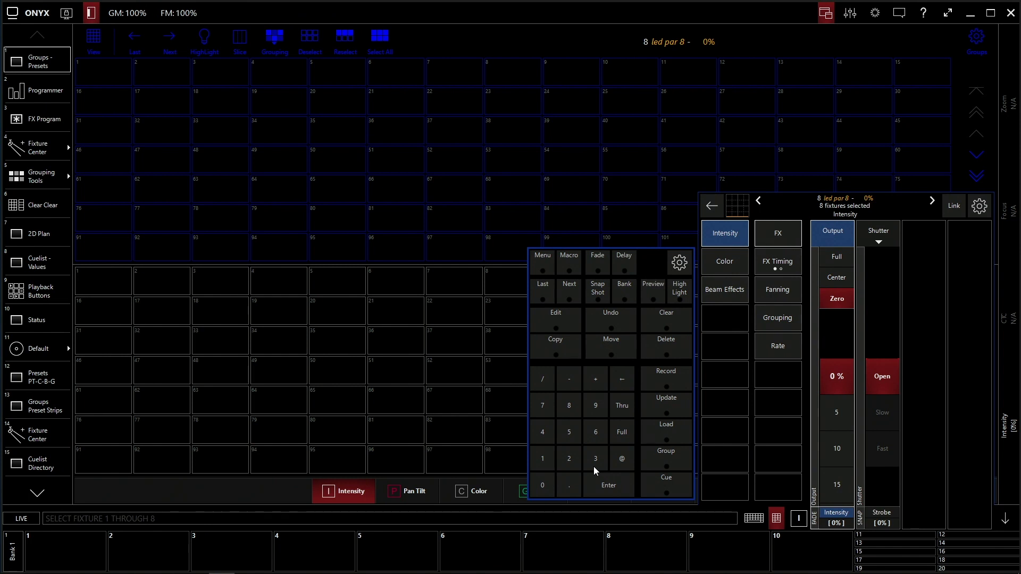
{"action": "left_click", "coordinate": [662, 378]}
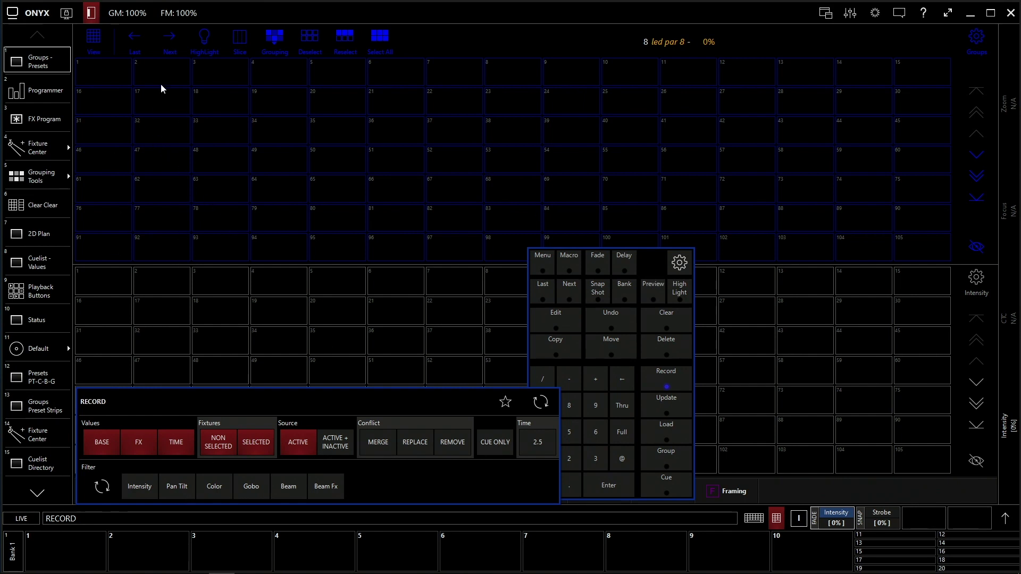
Step: Store fixtures 1–8 as group 1, rename it 'LED PAR', and select it to verify
{"action": "left_click", "coordinate": [111, 69]}
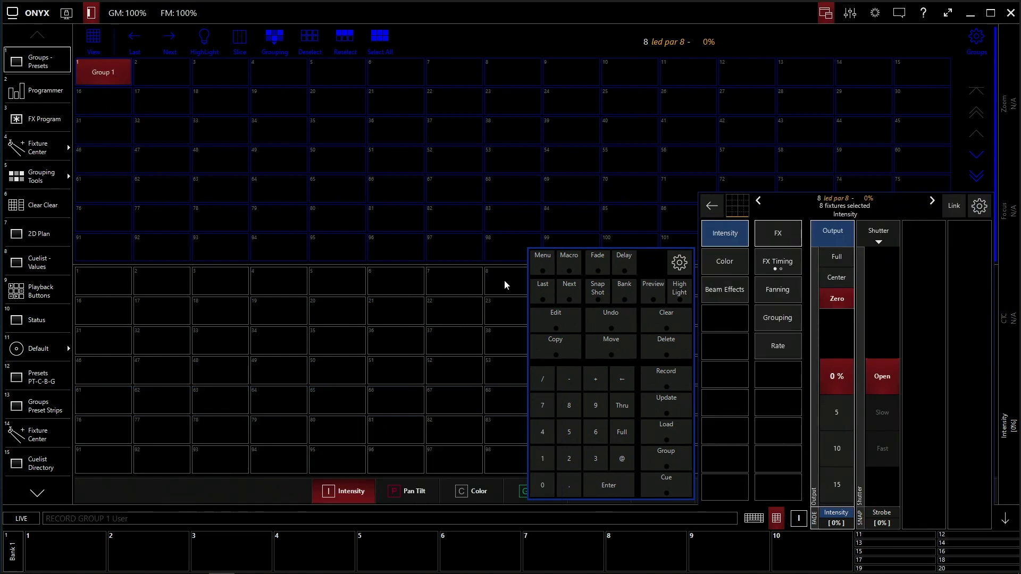
{"action": "left_click", "coordinate": [667, 318]}
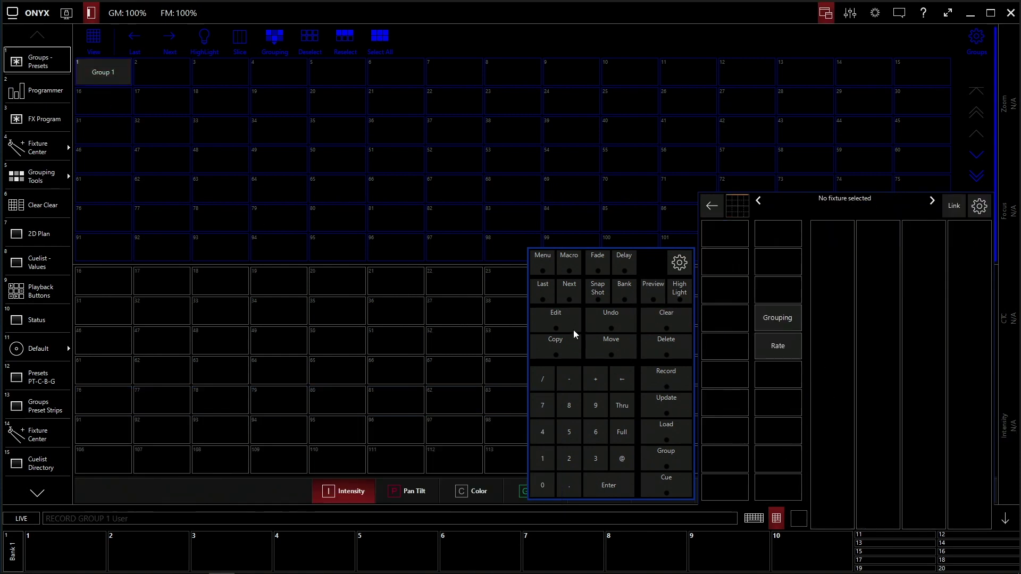
{"action": "left_click", "coordinate": [556, 321]}
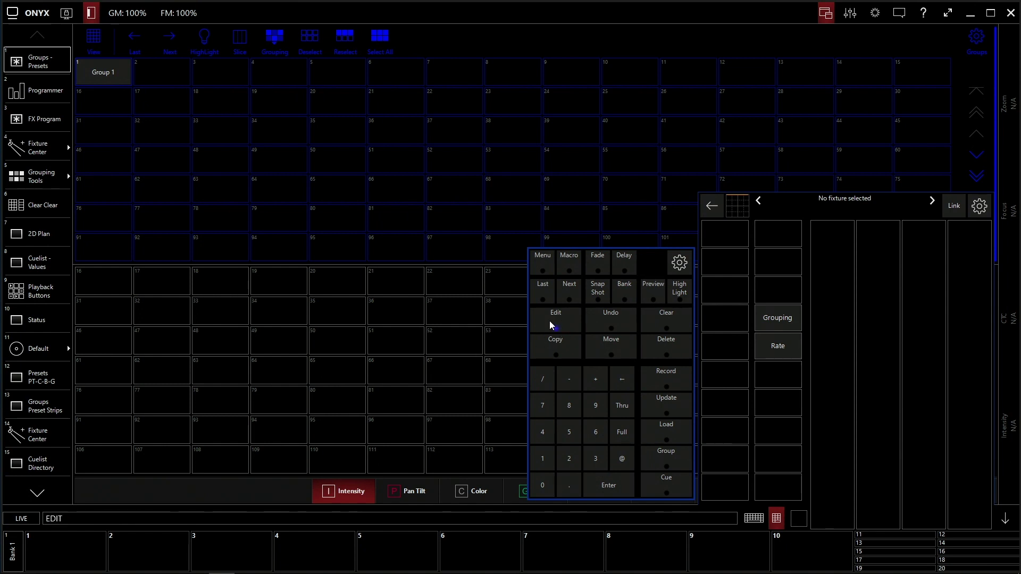
{"action": "left_click", "coordinate": [106, 77]}
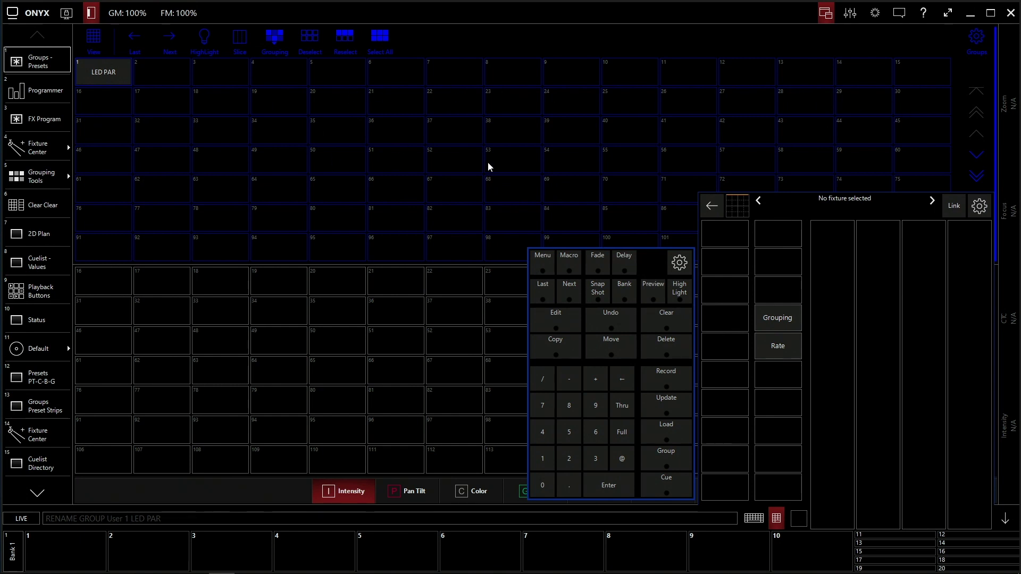
{"action": "left_click", "coordinate": [99, 75]}
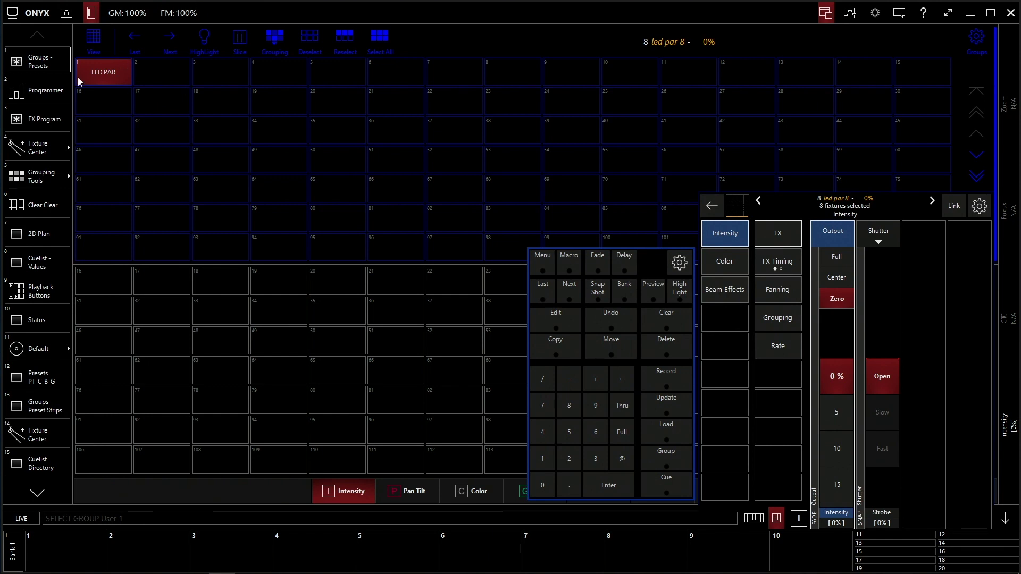
Step: Record fixture 1 alone as group 3
{"action": "left_click", "coordinate": [667, 326]}
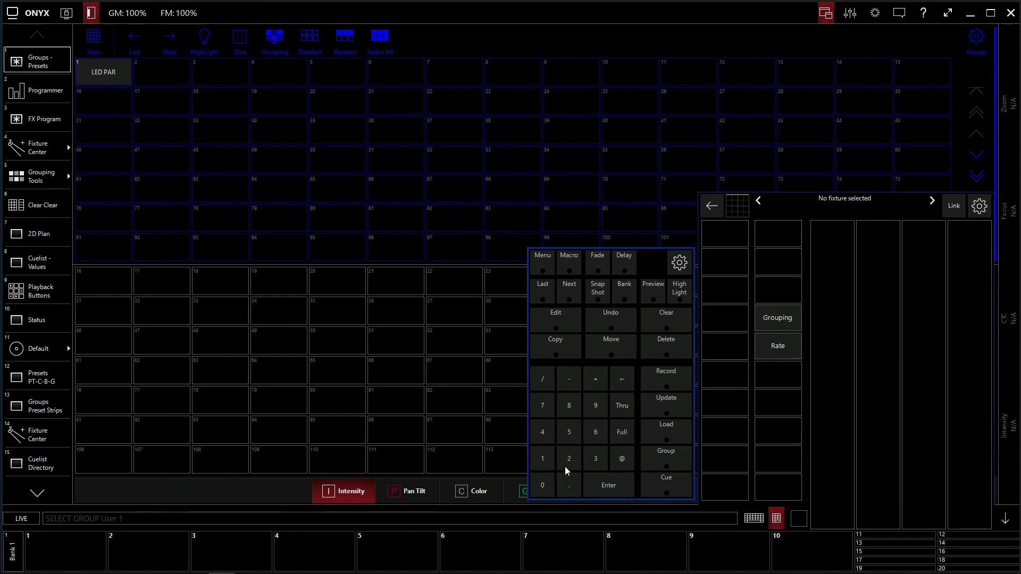
{"action": "left_click", "coordinate": [547, 458]}
{"action": "left_click", "coordinate": [589, 483]}
{"action": "left_click", "coordinate": [666, 375]}
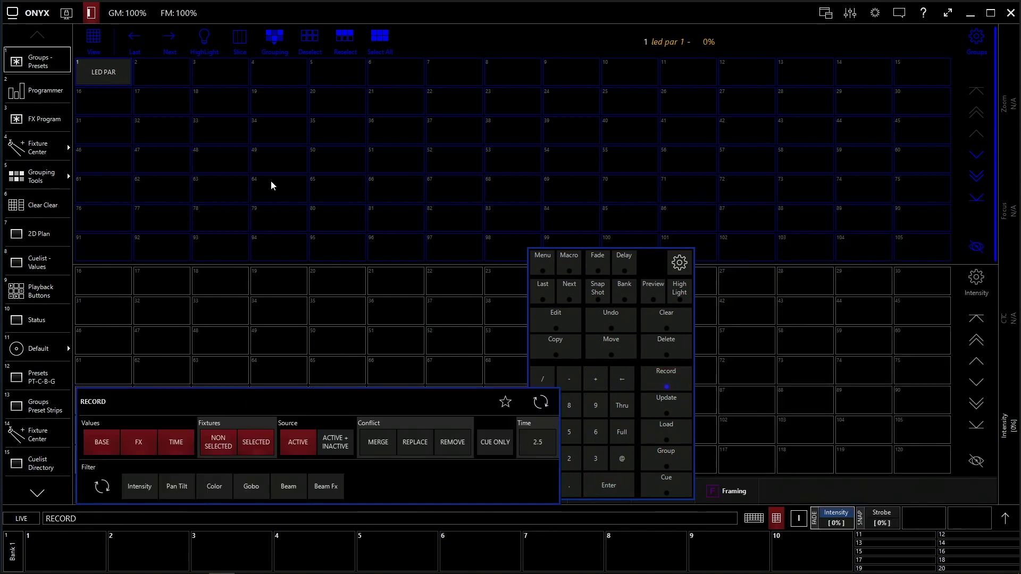
{"action": "left_click", "coordinate": [221, 80]}
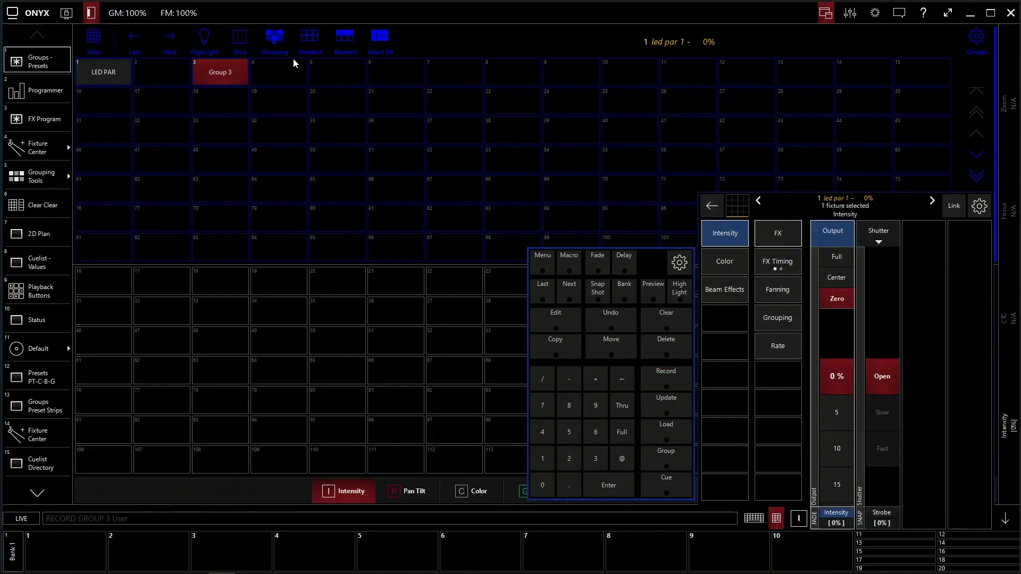
Step: Record fixture 2 alone as group 4
{"action": "left_click", "coordinate": [662, 312]}
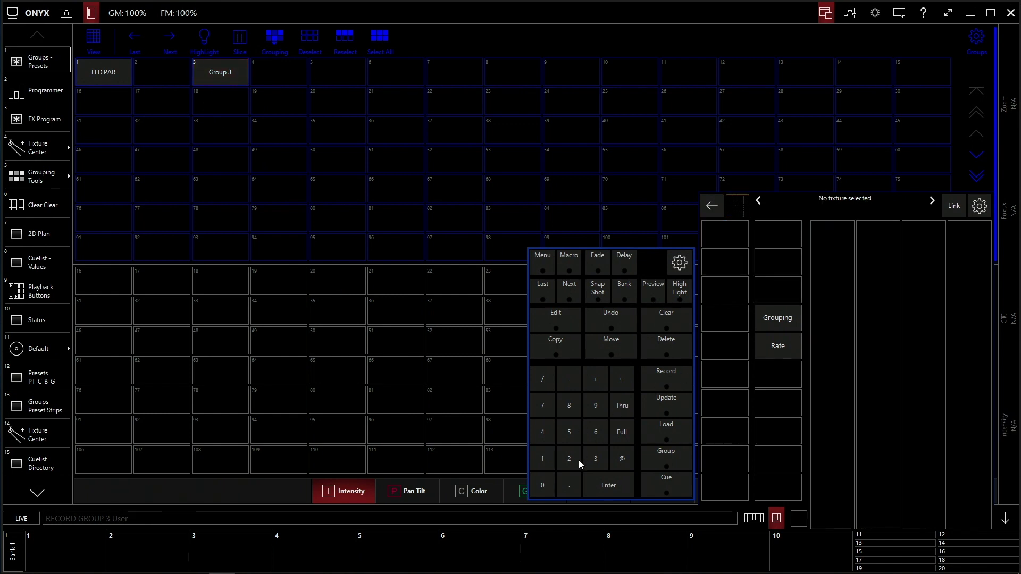
{"action": "left_click", "coordinate": [578, 460]}
{"action": "left_click", "coordinate": [597, 484]}
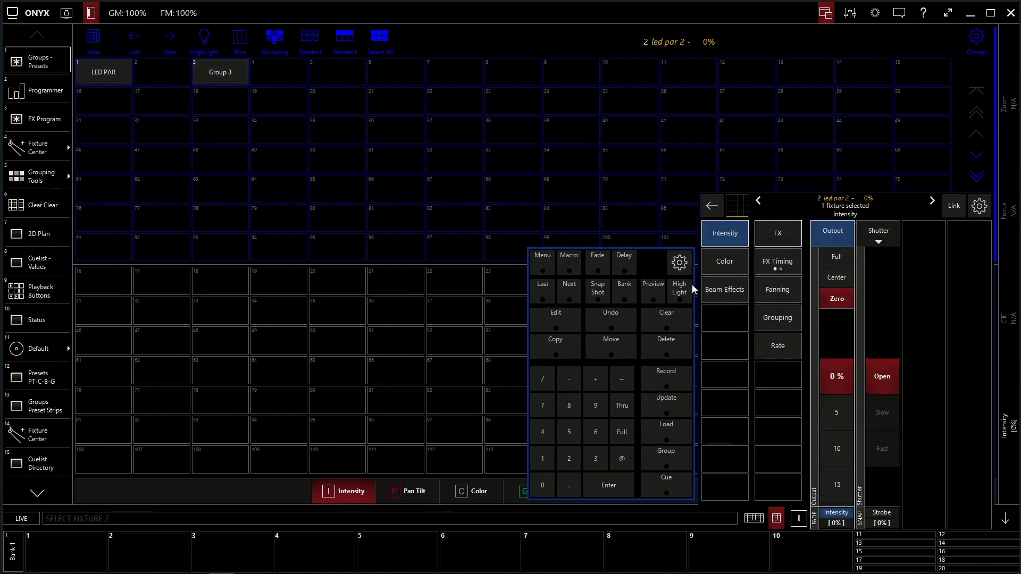
{"action": "left_click", "coordinate": [666, 374]}
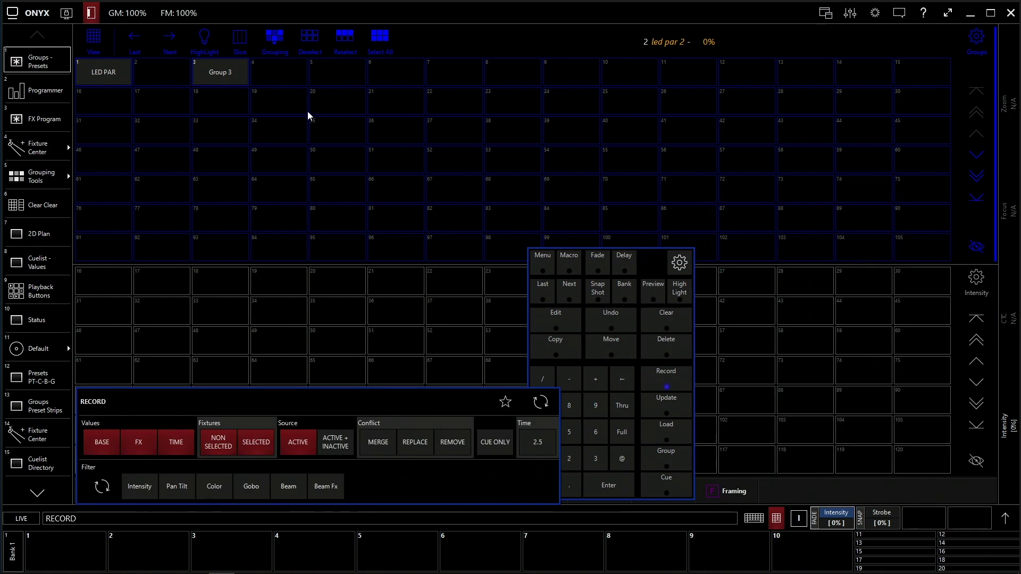
{"action": "left_click", "coordinate": [287, 69]}
Step: Record fixture 3 alone as group 5, then clear the selection
{"action": "left_click", "coordinate": [668, 319]}
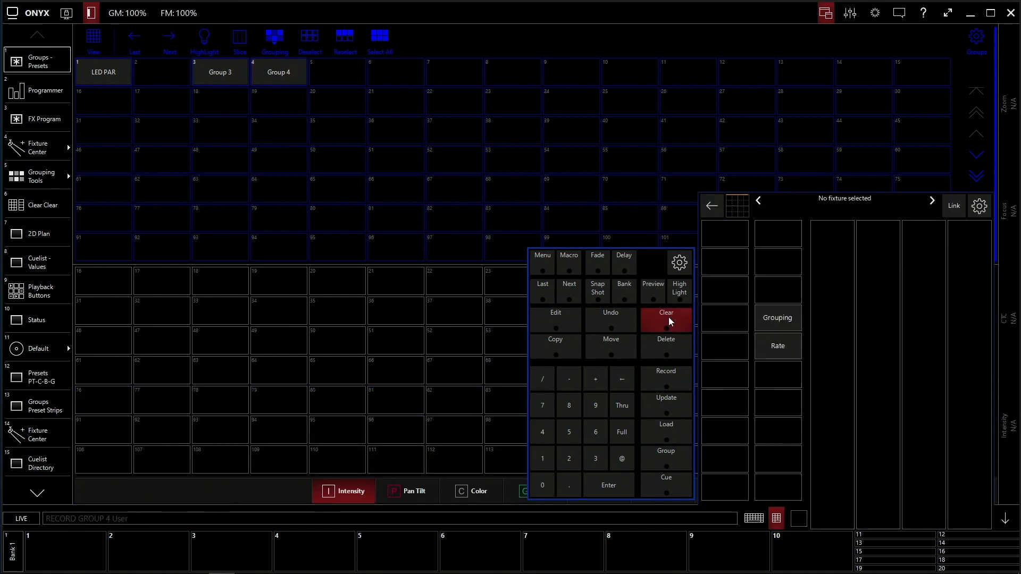
{"action": "left_click", "coordinate": [597, 457]}
{"action": "left_click", "coordinate": [609, 485]}
{"action": "left_click", "coordinate": [662, 381]}
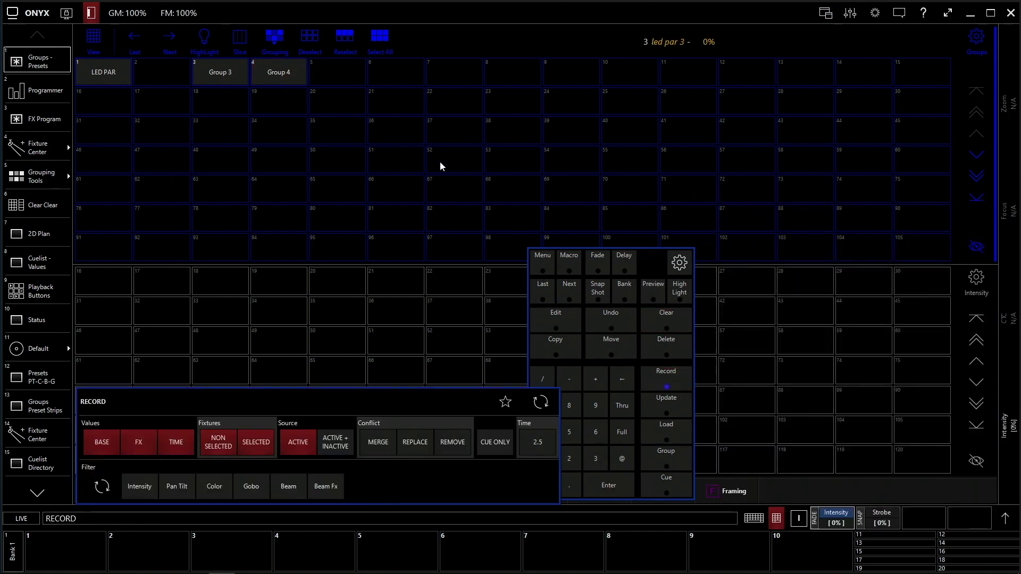
{"action": "left_click", "coordinate": [354, 77]}
{"action": "left_click", "coordinate": [649, 327]}
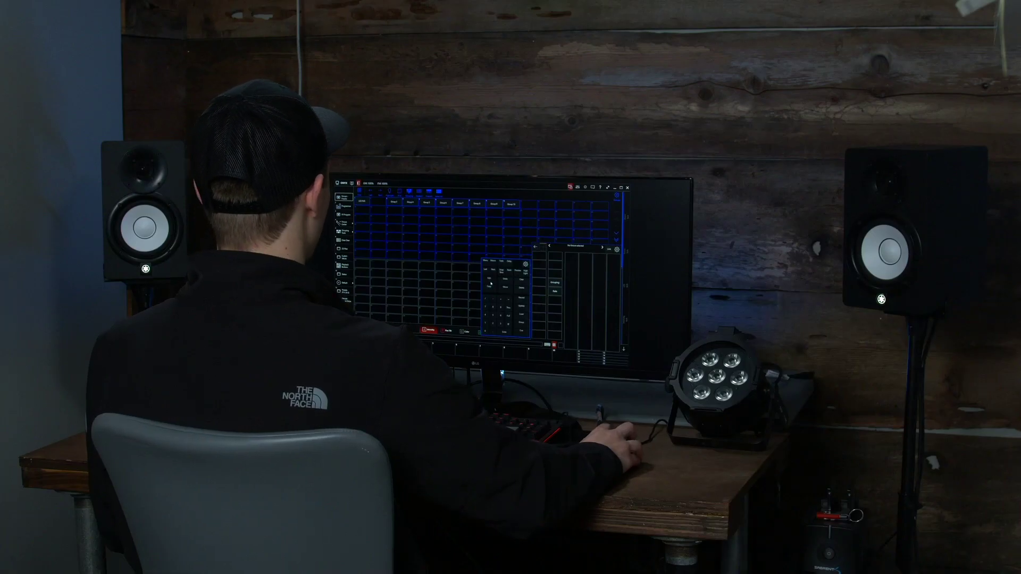
Step: Rename group 3 to 'LED PAR 1', clear, then select the LED PAR group to check its eight fixtures
{"action": "left_click", "coordinate": [394, 203]}
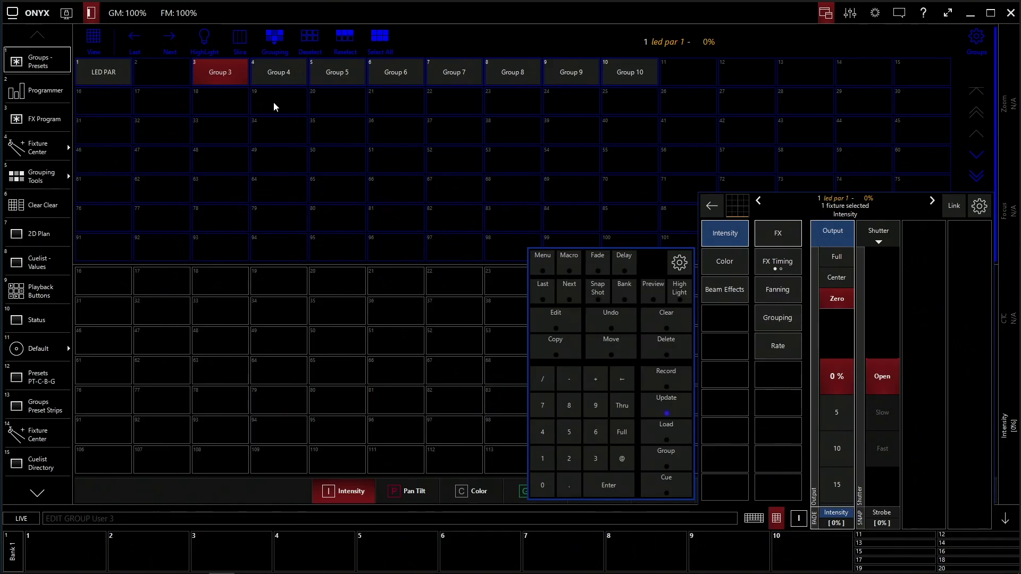
{"action": "type", "text": "LED PAR 1"}
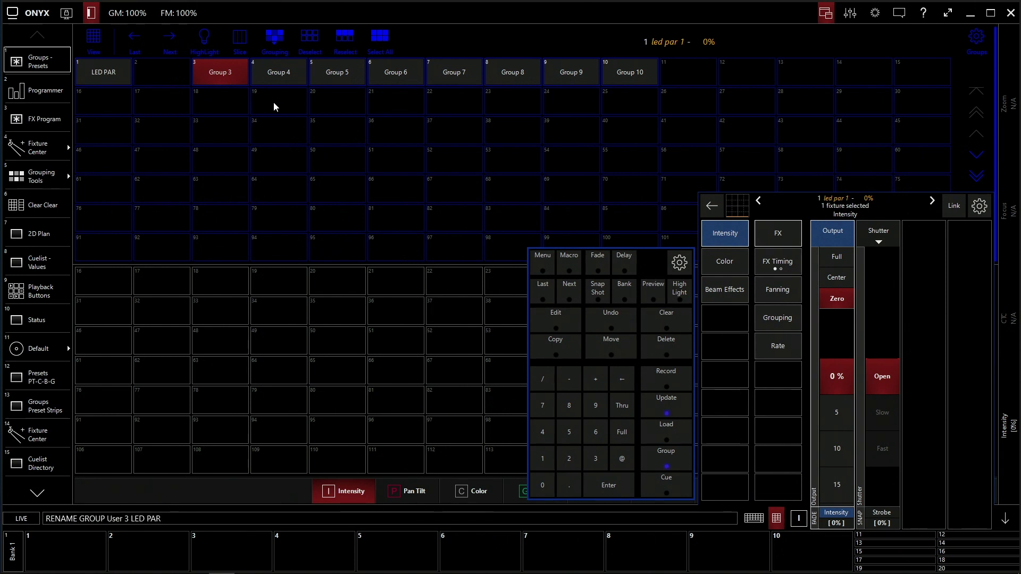
{"action": "key", "text": "Return"}
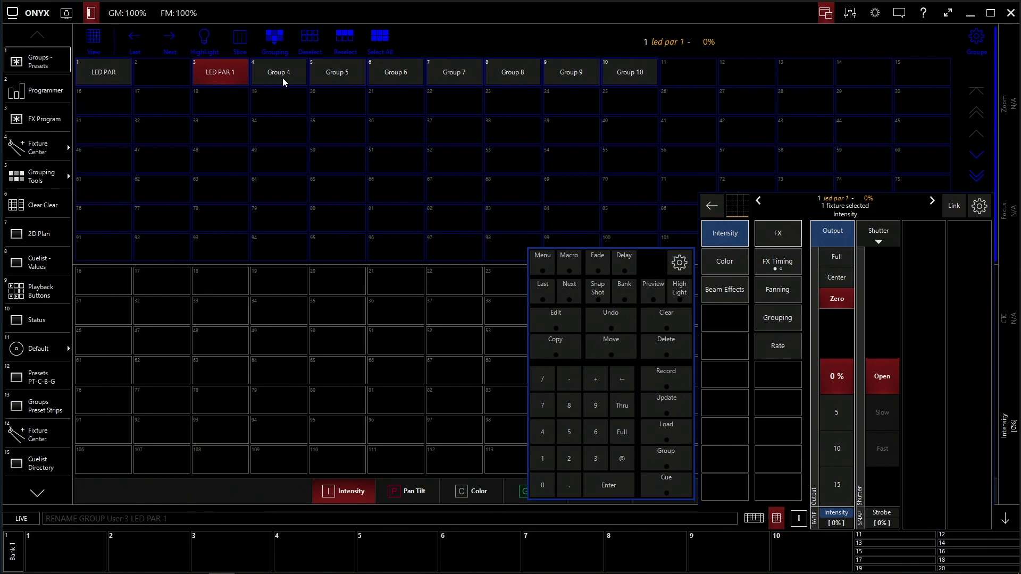
{"action": "left_click", "coordinate": [652, 323]}
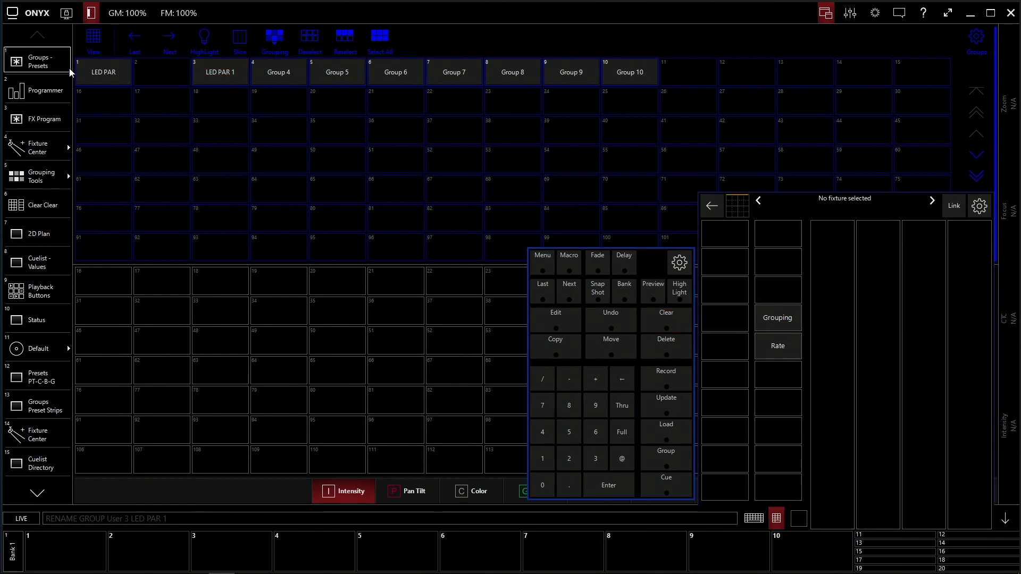
{"action": "left_click", "coordinate": [113, 84]}
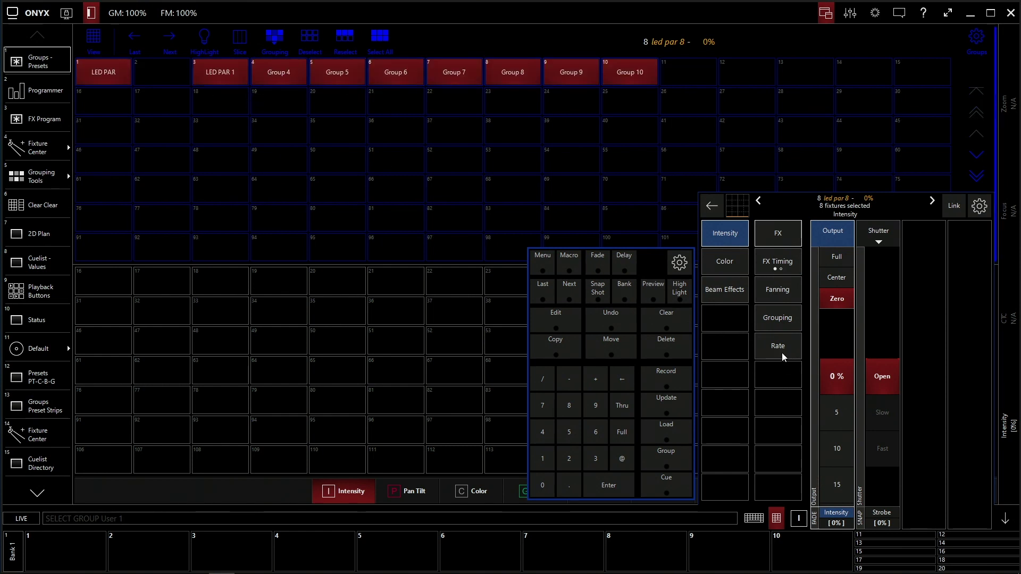
Step: Select groups 6, 7, 4 and 9 together, view their intensity controls, then clear
{"action": "left_click", "coordinate": [656, 317]}
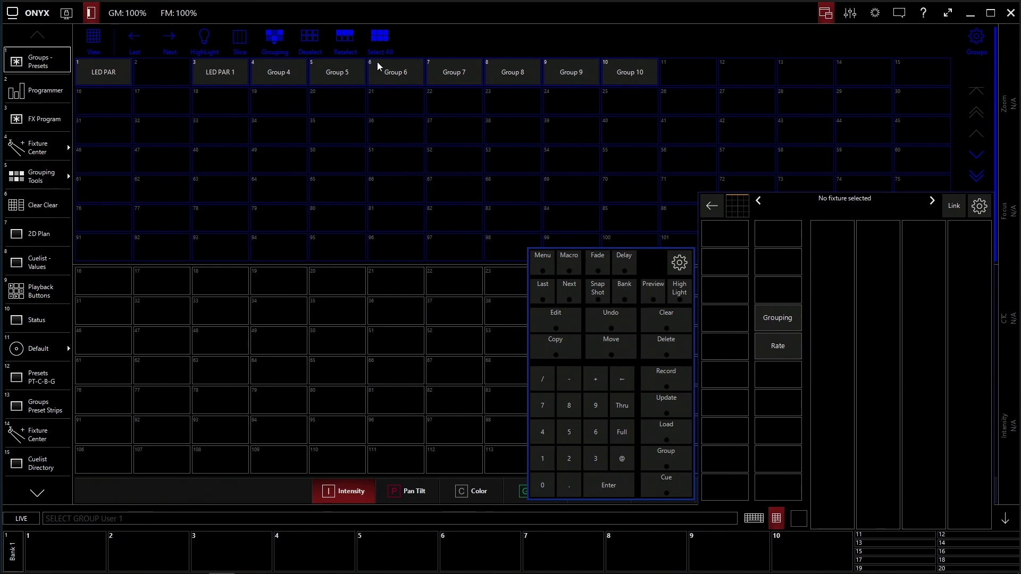
{"action": "left_click", "coordinate": [397, 72]}
{"action": "left_click", "coordinate": [451, 72]}
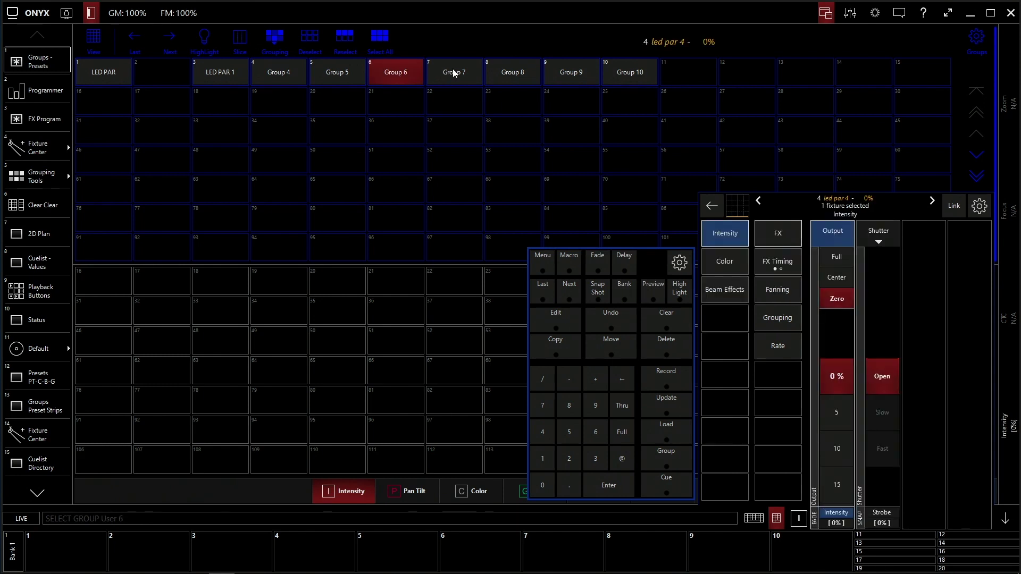
{"action": "left_click", "coordinate": [278, 72]}
{"action": "left_click", "coordinate": [571, 72]}
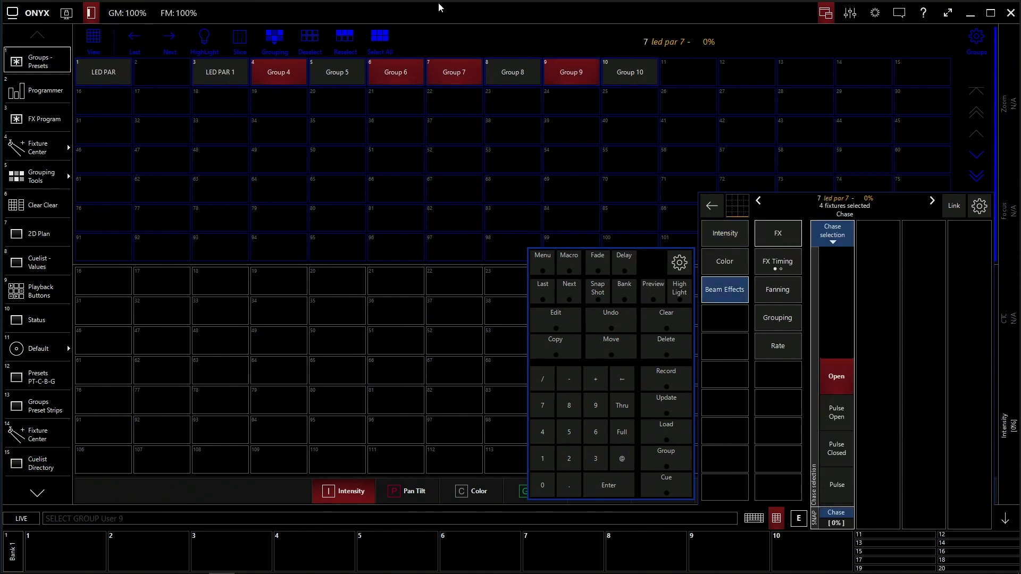
{"action": "left_click", "coordinate": [723, 237]}
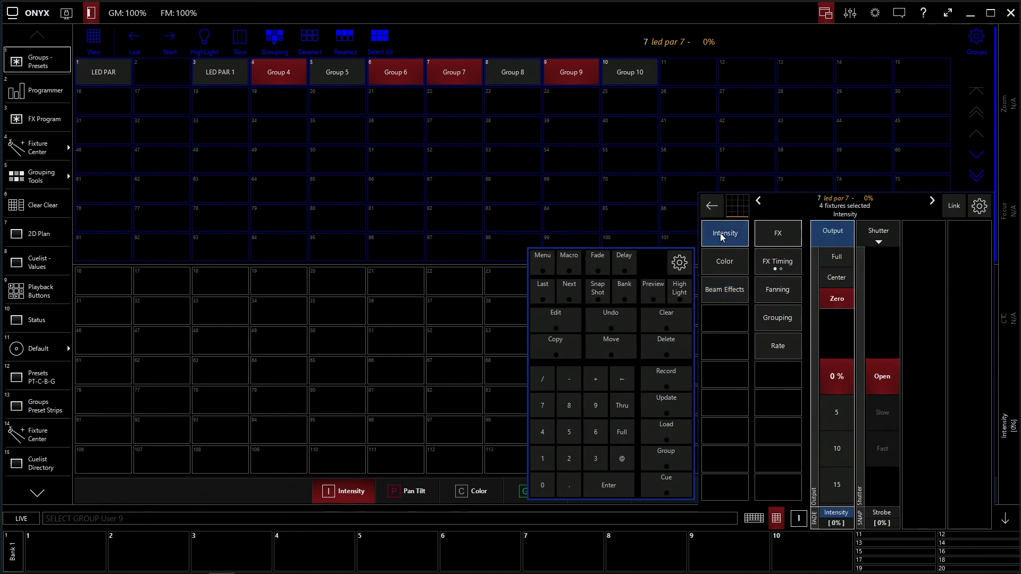
{"action": "left_click", "coordinate": [658, 319]}
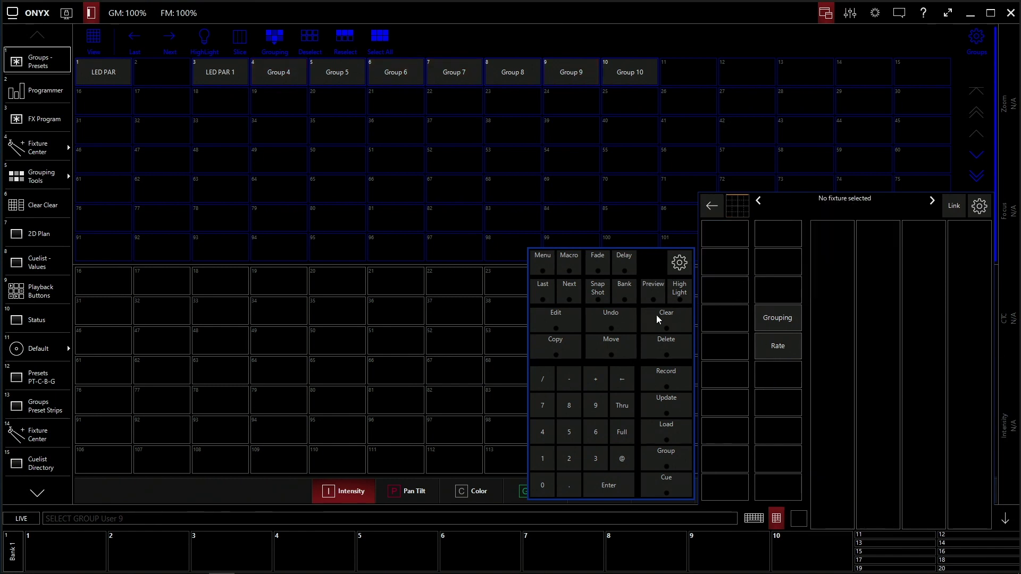
Step: Select fixture 1 to confirm it matches LED PAR 1, then clear the selection
{"action": "left_click", "coordinate": [544, 459]}
{"action": "left_click", "coordinate": [599, 482]}
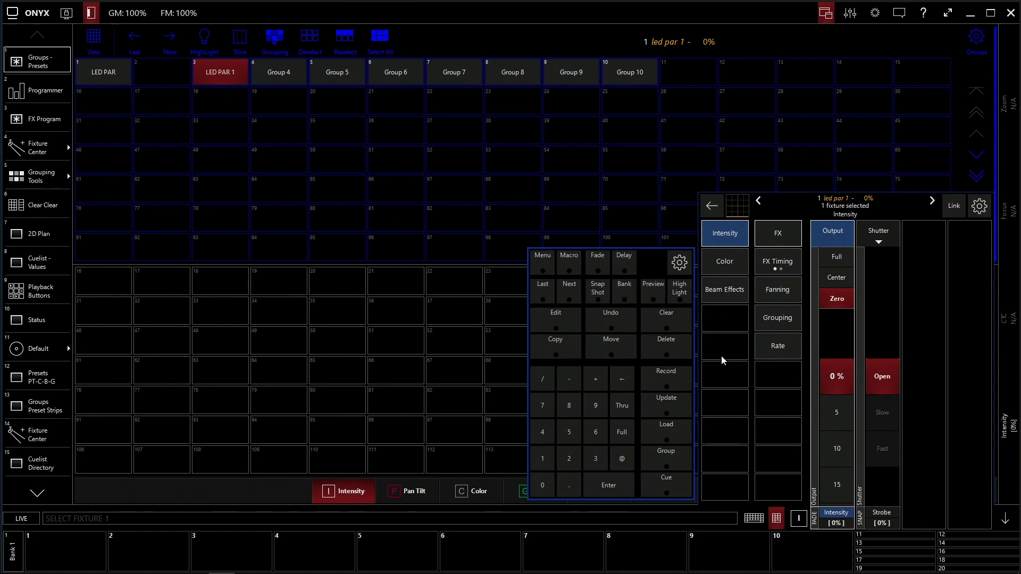
{"action": "left_click", "coordinate": [667, 319]}
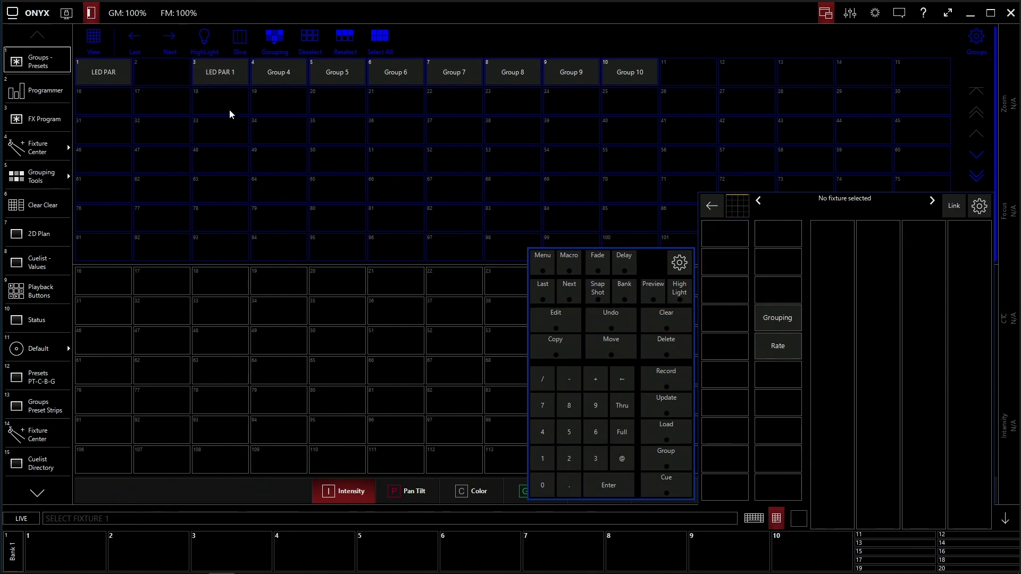
Step: Select LED PAR 1 with Group 10, then LED PAR twice, clearing after each test
{"action": "left_click", "coordinate": [228, 79]}
{"action": "left_click", "coordinate": [629, 72]}
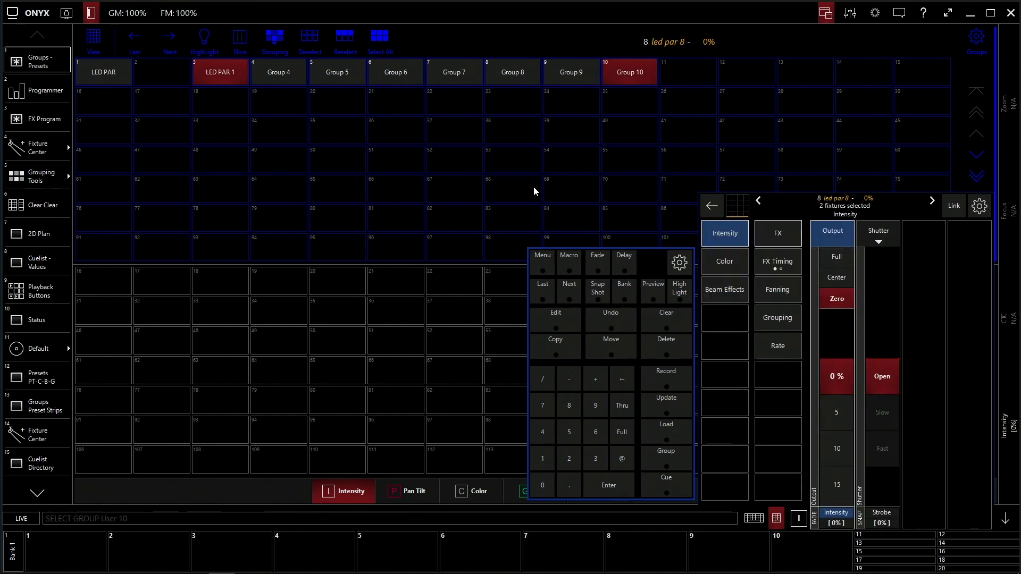
{"action": "left_click", "coordinate": [687, 322]}
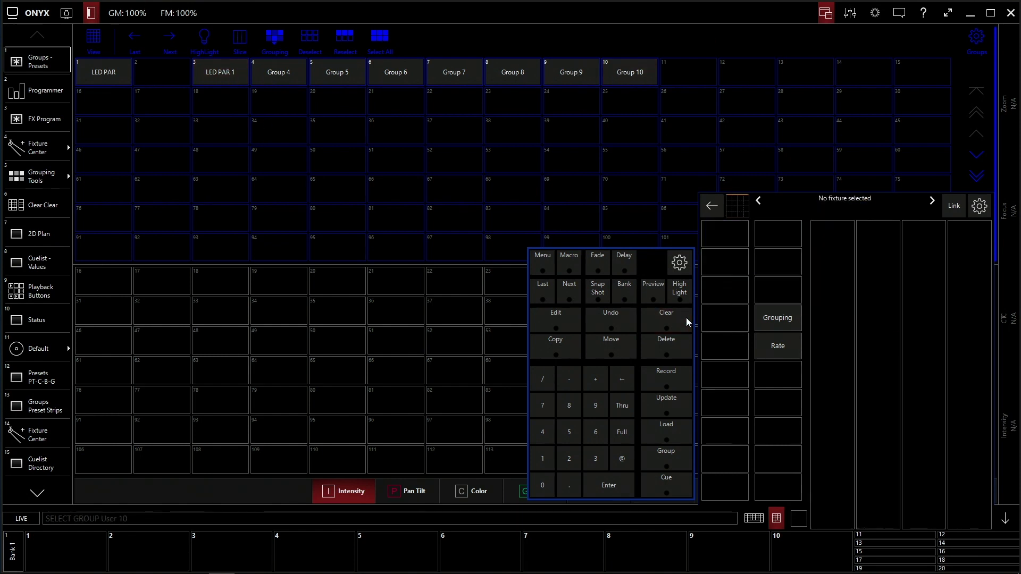
{"action": "left_click", "coordinate": [95, 70]}
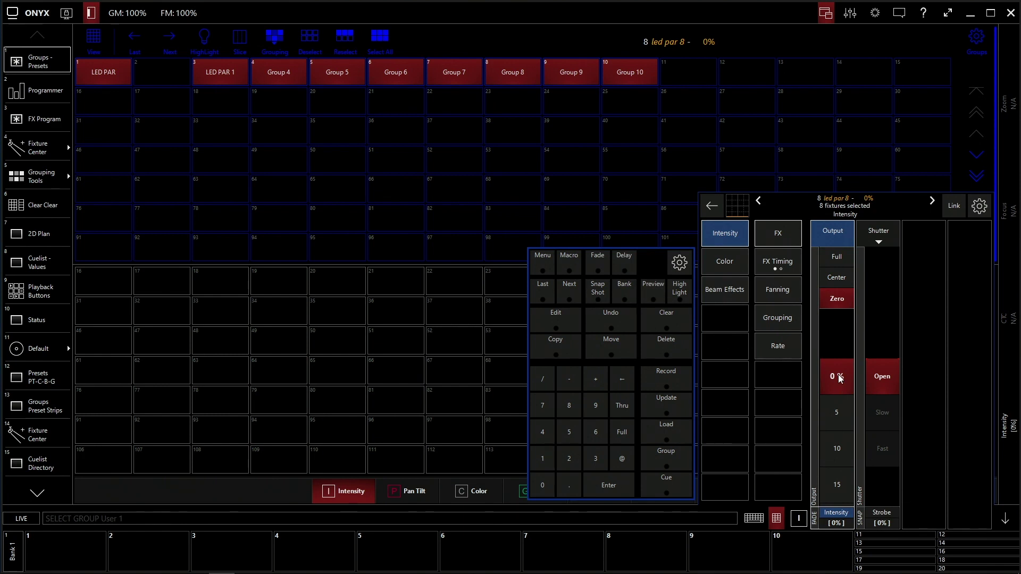
{"action": "left_click", "coordinate": [676, 316]}
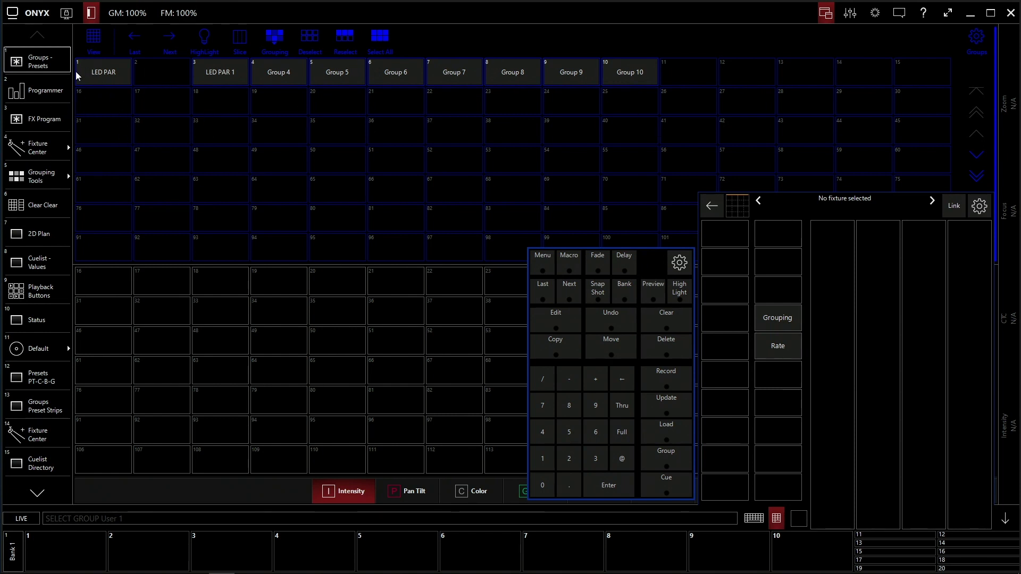
{"action": "left_click", "coordinate": [88, 77]}
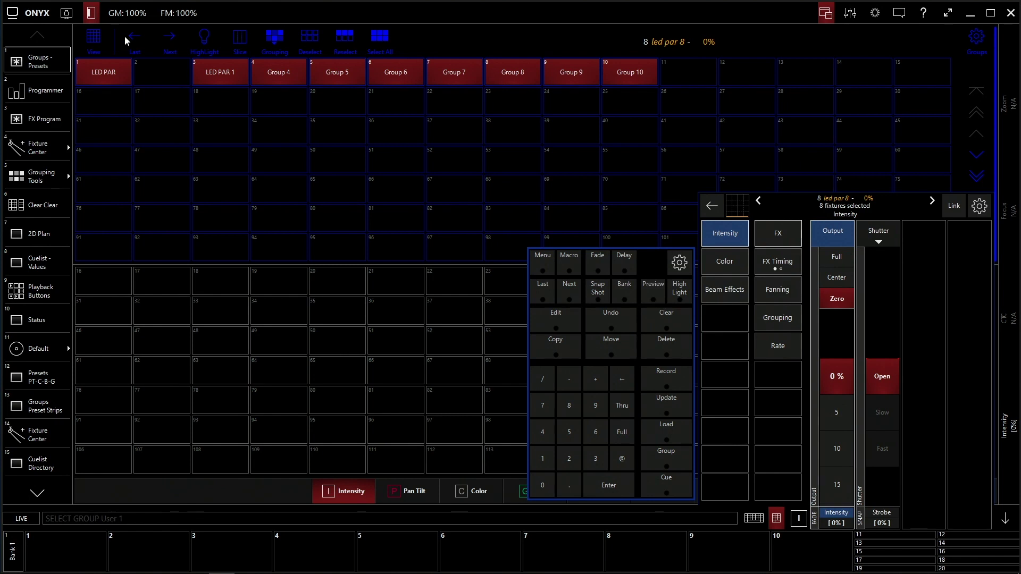
{"action": "left_click", "coordinate": [679, 327]}
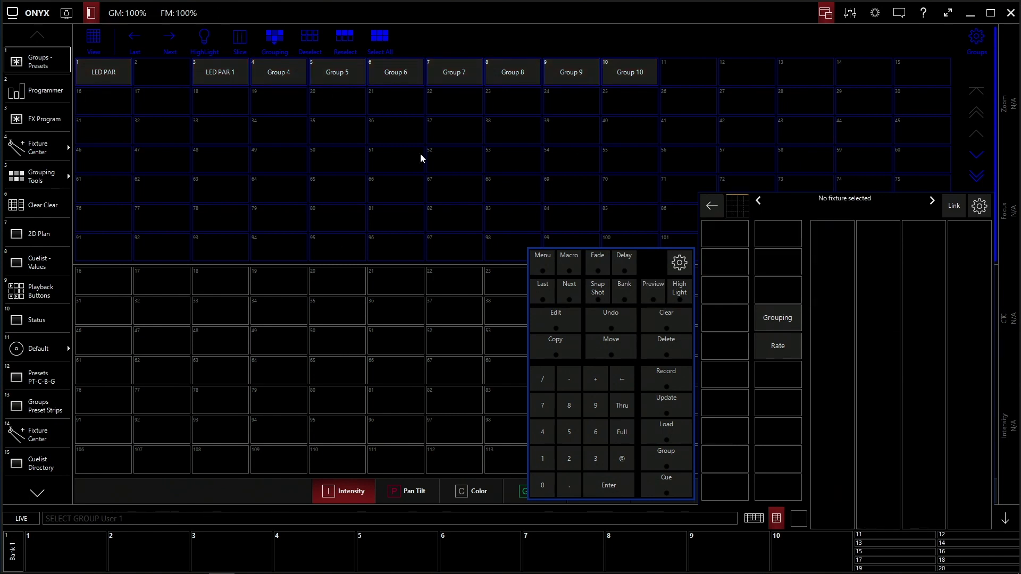